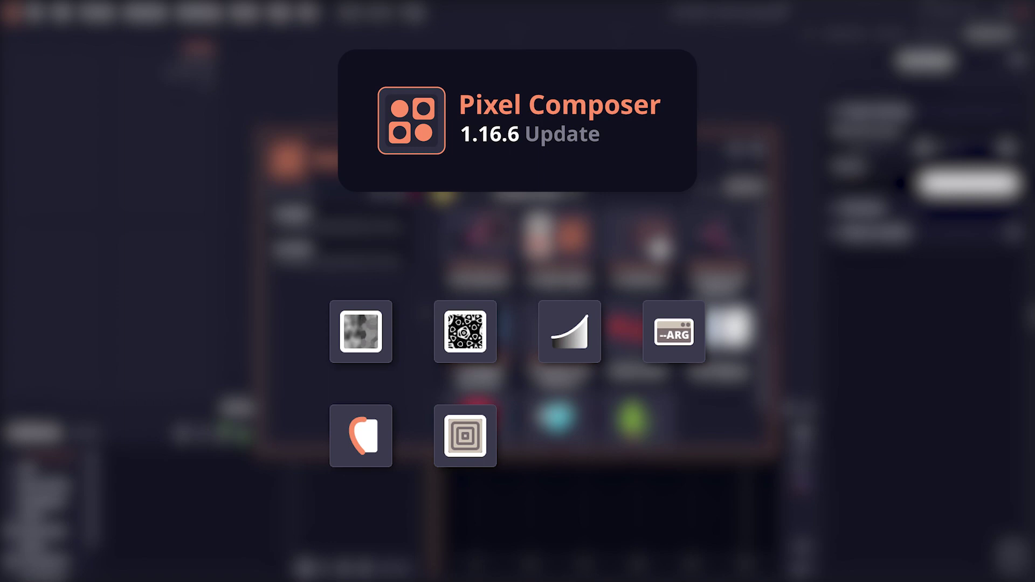
- Locate pxc.exe in the PixelComposer 1.16.6 itch folder and switch to the terminal holding the ./pxc project command
{"action": "key", "text": "alt+Tab"}
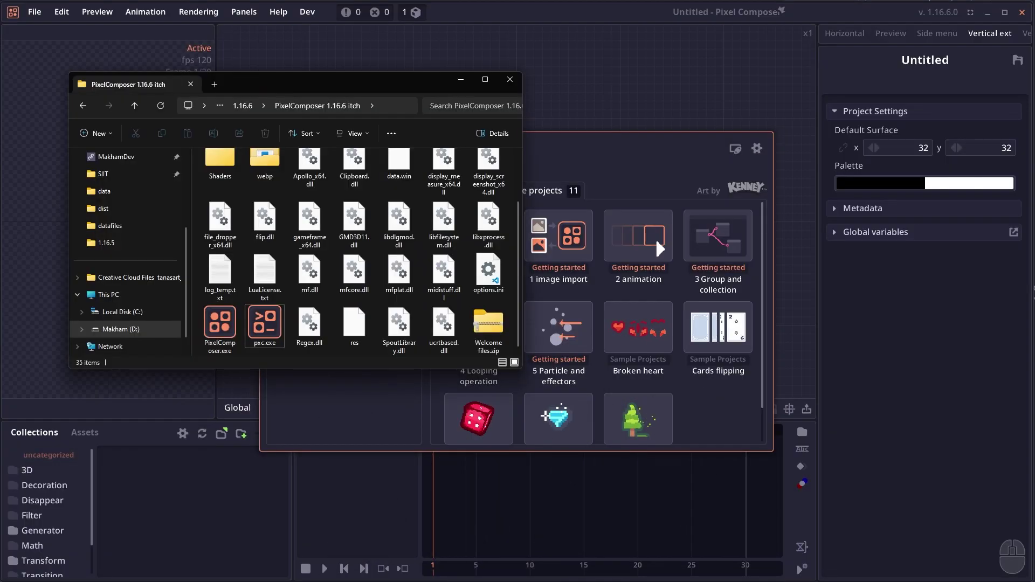
{"action": "left_click", "coordinate": [592, 574]}
{"action": "left_click", "coordinate": [271, 328]}
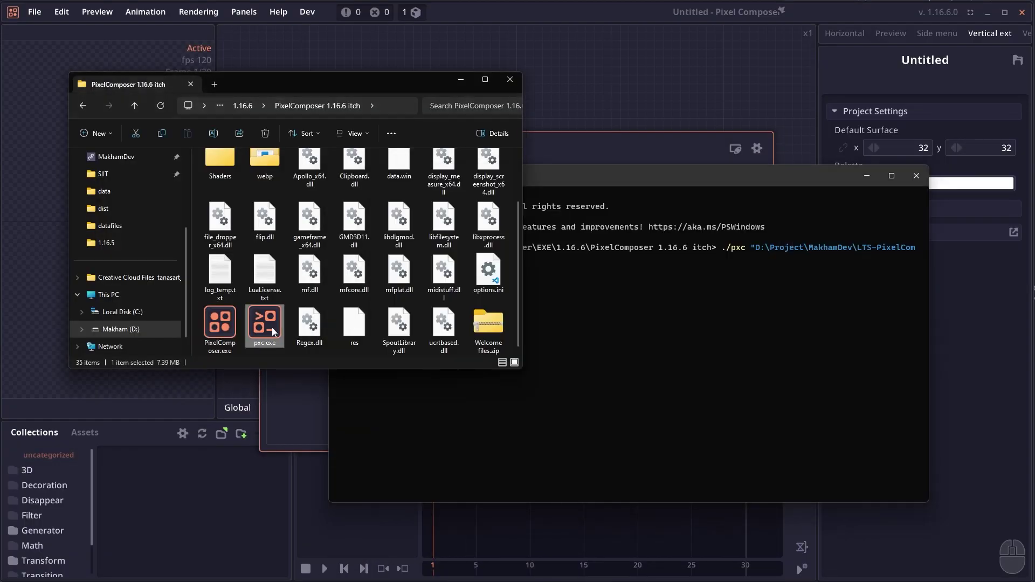
{"action": "scroll", "coordinate": [280, 305], "scroll_direction": "up", "scroll_amount": 1}
{"action": "scroll", "coordinate": [273, 315], "scroll_direction": "down", "scroll_amount": 1}
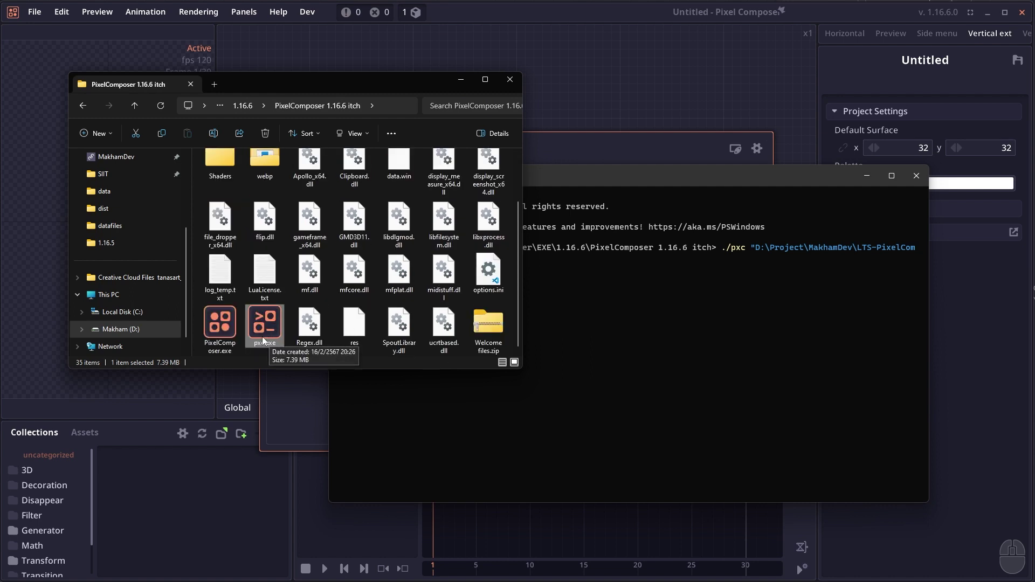
{"action": "left_click", "coordinate": [617, 303]}
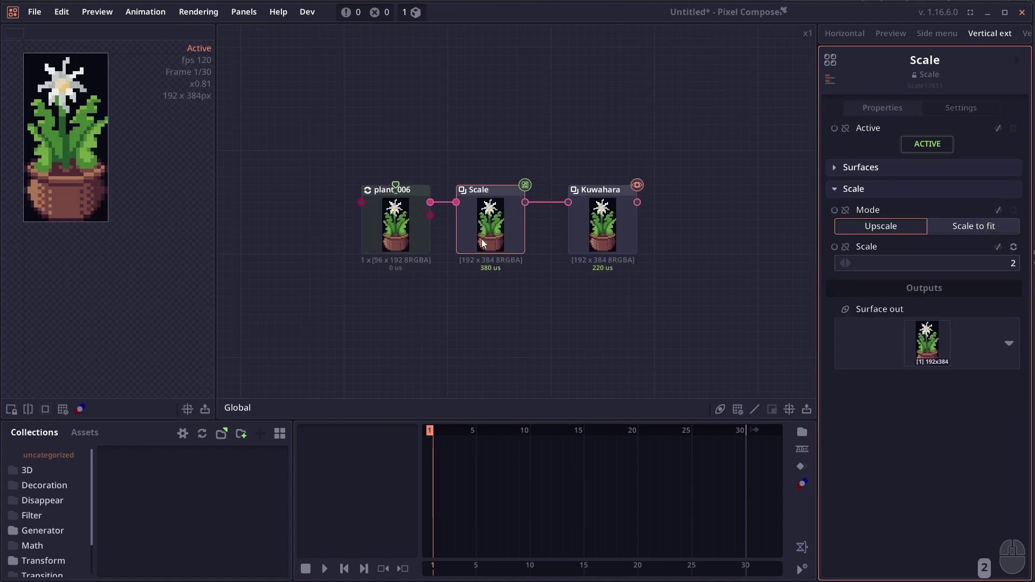
- Increase the radius of the Kuwahara node applied to the scaled plant image
{"action": "left_click", "coordinate": [580, 249]}
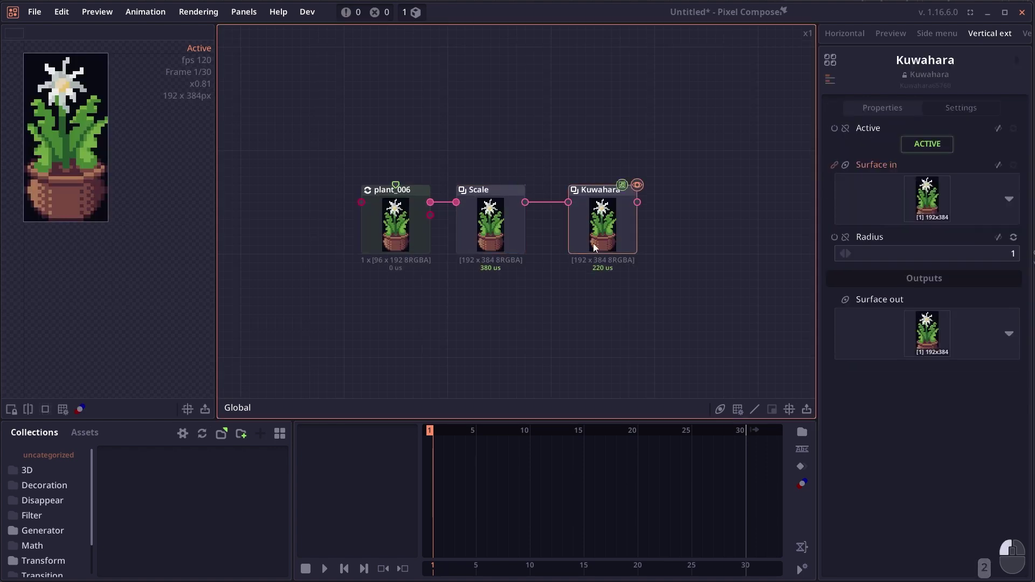
{"action": "mouse_move", "coordinate": [908, 257]}
{"action": "left_mouse_down"}
{"action": "mouse_move", "coordinate": [991, 254]}
{"action": "mouse_move", "coordinate": [995, 267]}
{"action": "left_mouse_up"}
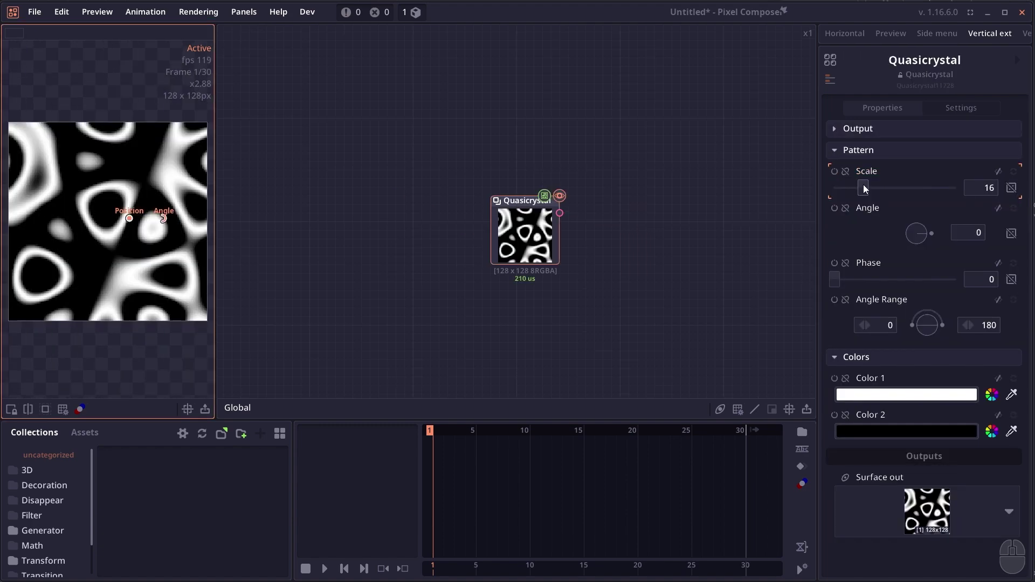
- Increase the Quasicrystal node's pattern scale and adjust its phase
{"action": "left_click_drag", "start_coordinate": [862, 184], "coordinate": [910, 189]}
{"action": "left_click_drag", "start_coordinate": [847, 279], "coordinate": [942, 189]}
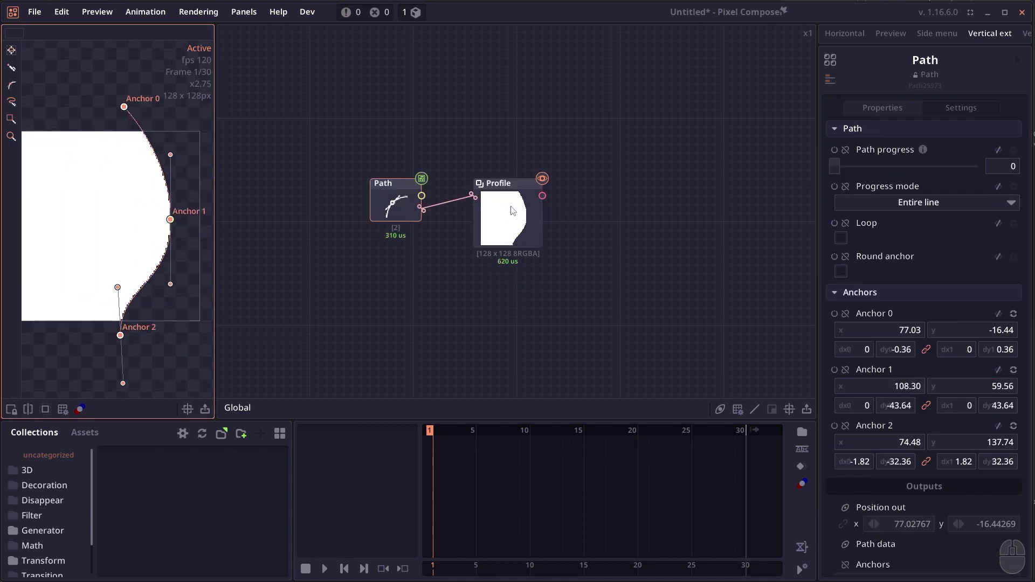
- On the Profile node, try side R, return to side L, and enable Mirror
{"action": "left_click", "coordinate": [512, 211]}
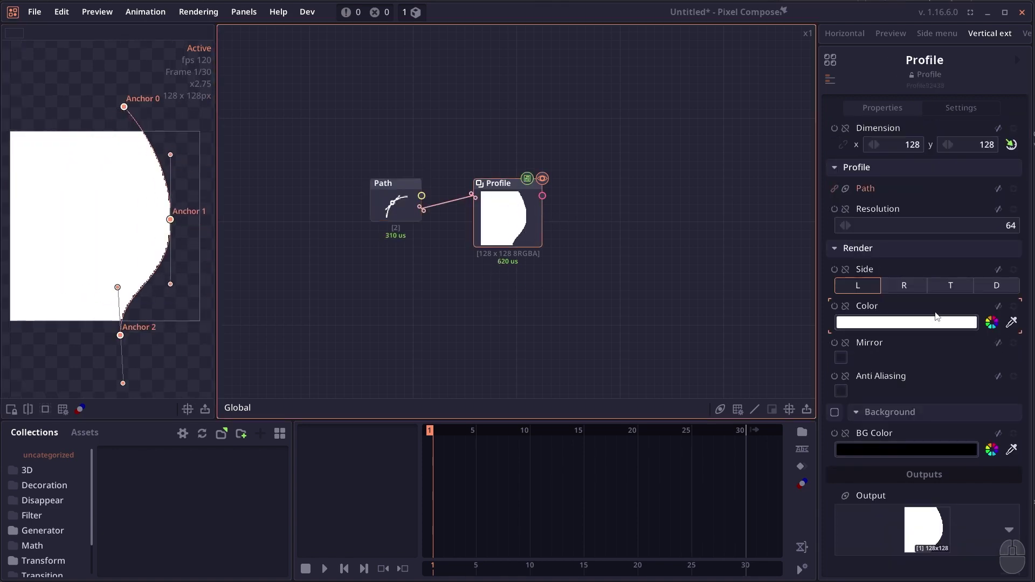
{"action": "left_click", "coordinate": [912, 284]}
{"action": "left_click", "coordinate": [872, 285]}
{"action": "left_click", "coordinate": [842, 358]}
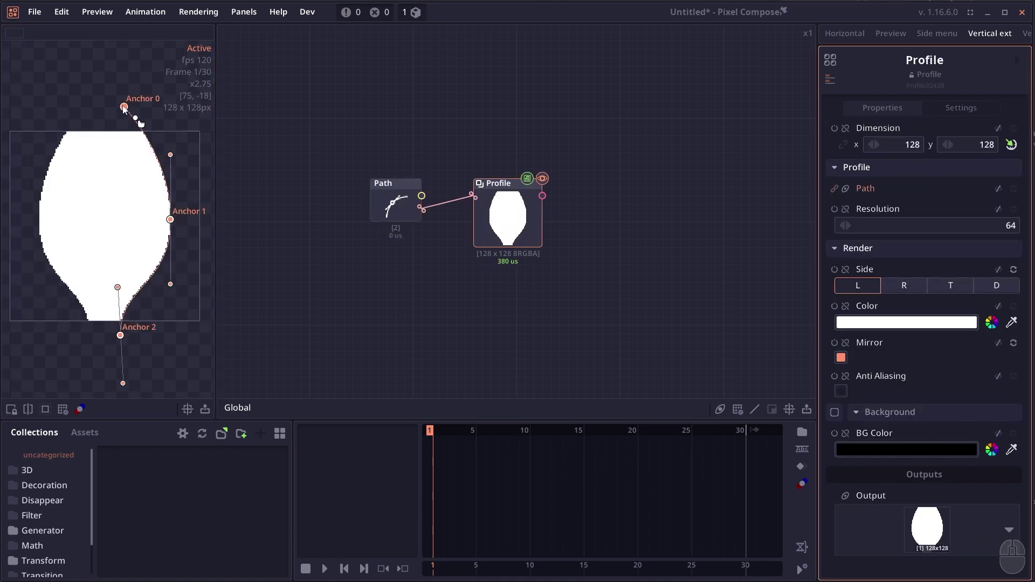
- Reshape the mirrored profile in the preview by moving the path's end anchors and curve handles
{"action": "left_click_drag", "start_coordinate": [124, 107], "coordinate": [126, 124]}
{"action": "left_click_drag", "start_coordinate": [170, 155], "coordinate": [229, 248]}
{"action": "left_click_drag", "start_coordinate": [119, 289], "coordinate": [196, 343]}
{"action": "left_click_drag", "start_coordinate": [120, 335], "coordinate": [119, 300]}
{"action": "left_click_drag", "start_coordinate": [126, 124], "coordinate": [97, 134]}
{"action": "left_click_drag", "start_coordinate": [111, 191], "coordinate": [152, 250]}
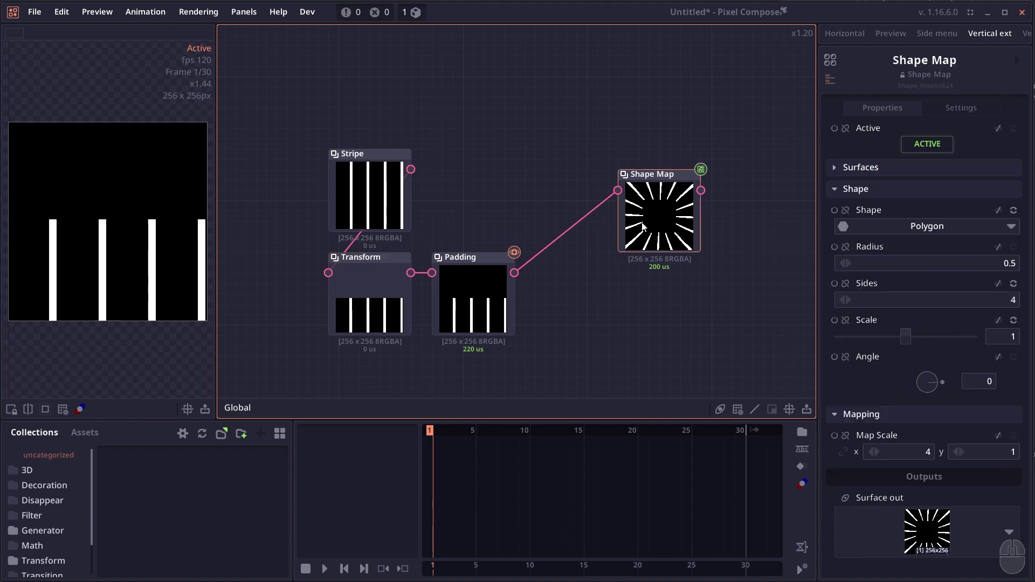
- Spread out the nodes feeding the Shape Map and duplicate the Stripe node
{"action": "left_click_drag", "start_coordinate": [168, 274], "coordinate": [76, 275]}
{"action": "left_click_drag", "start_coordinate": [443, 294], "coordinate": [515, 293]}
{"action": "left_click_drag", "start_coordinate": [380, 189], "coordinate": [380, 157]}
{"action": "left_click_drag", "start_coordinate": [380, 157], "coordinate": [392, 105]}
{"action": "key", "text": "ctrl+d"}
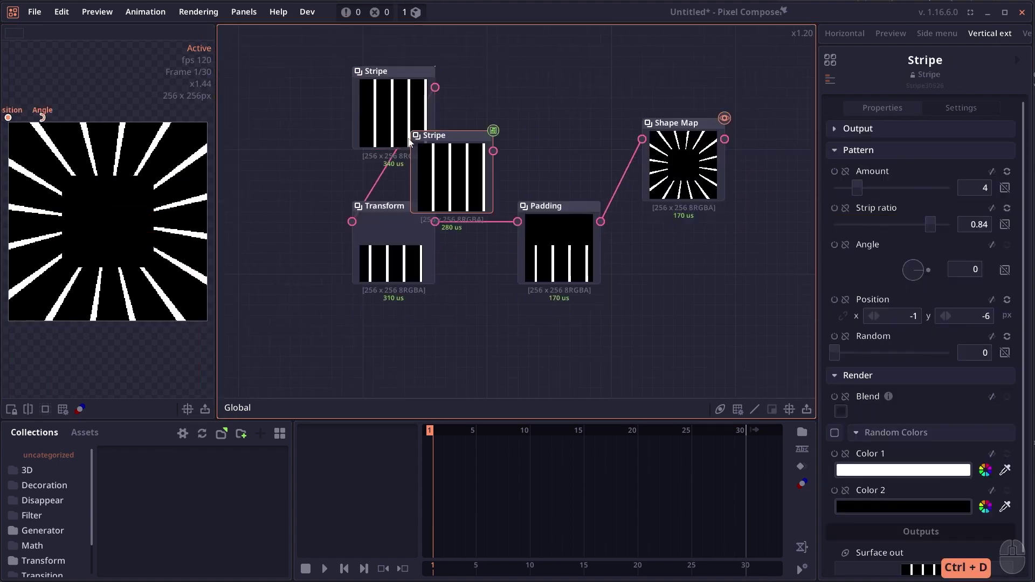
- Rotate the duplicated Stripe so its stripes run horizontally, and set the original Stripe's strip ratio to 0.61
{"action": "left_click", "coordinate": [397, 318]}
{"action": "left_click_drag", "start_coordinate": [929, 269], "coordinate": [890, 224]}
{"action": "left_click_drag", "start_coordinate": [398, 318], "coordinate": [409, 318]}
{"action": "left_click", "coordinate": [398, 86]}
{"action": "mouse_move", "coordinate": [931, 224]}
{"action": "left_mouse_down"}
{"action": "mouse_move", "coordinate": [901, 224]}
{"action": "mouse_move", "coordinate": [934, 224]}
{"action": "left_mouse_up"}
{"action": "left_click", "coordinate": [409, 318]}
{"action": "left_click_drag", "start_coordinate": [408, 318], "coordinate": [398, 318]}
- Stack the two Stripe nodes ahead of Transform and combine them with a Blend node
{"action": "left_click_drag", "start_coordinate": [397, 86], "coordinate": [305, 221]}
{"action": "left_click_drag", "start_coordinate": [381, 326], "coordinate": [288, 327]}
{"action": "left_click_drag", "start_coordinate": [398, 232], "coordinate": [460, 232]}
{"action": "left_click_drag", "start_coordinate": [379, 326], "coordinate": [302, 227]}
{"action": "key", "text": "ctrl+b"}
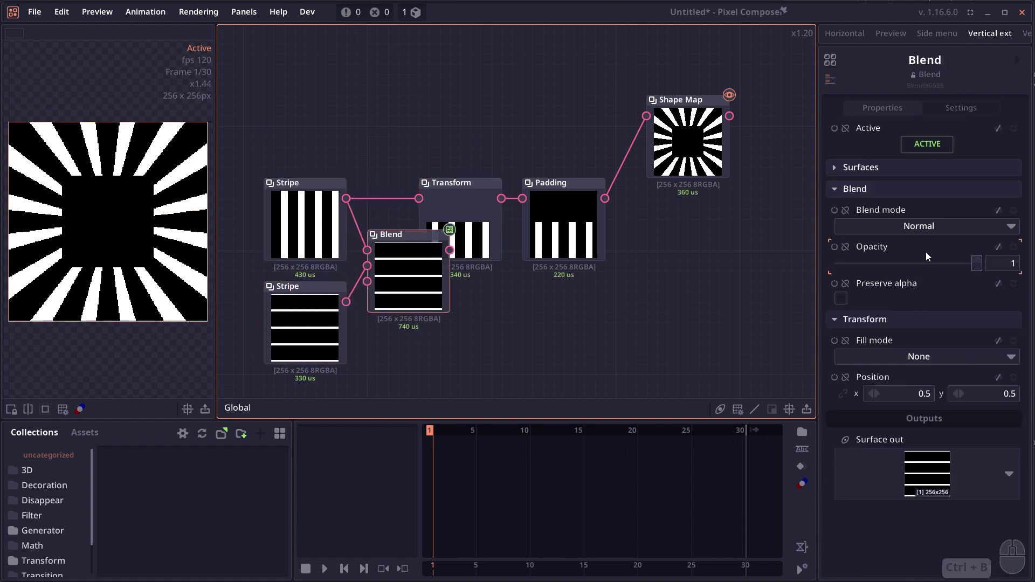
- Change the Blend node's blend mode and route its output into Transform, with Transform and Padding lined up after it
{"action": "left_click", "coordinate": [924, 225]}
{"action": "left_click", "coordinate": [924, 256]}
{"action": "left_click", "coordinate": [454, 250]}
{"action": "left_click", "coordinate": [432, 275]}
{"action": "left_click_drag", "start_coordinate": [450, 250], "coordinate": [419, 198]}
{"action": "left_click_drag", "start_coordinate": [485, 165], "coordinate": [539, 221]}
{"action": "left_click_drag", "start_coordinate": [478, 226], "coordinate": [528, 281]}
- Shift the vertical Stripe pattern's position in the preview
{"action": "left_click", "coordinate": [305, 221]}
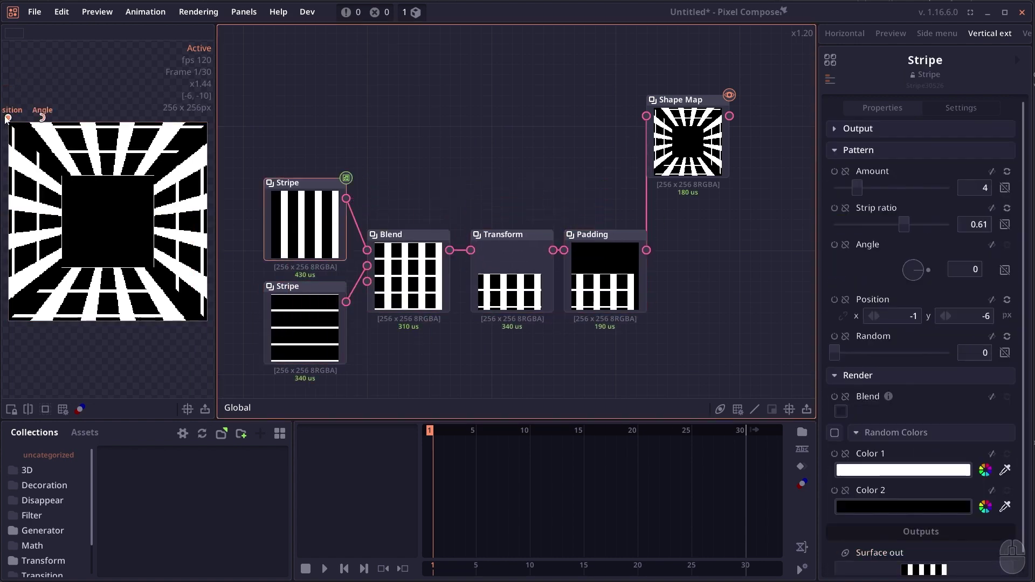
{"action": "left_click_drag", "start_coordinate": [8, 123], "coordinate": [35, 133]}
- Preview the Transform node and set its position to X 0.5, Y 1
{"action": "double_click", "coordinate": [511, 275]}
{"action": "left_click_drag", "start_coordinate": [120, 300], "coordinate": [132, 299]}
{"action": "left_click", "coordinate": [906, 300]}
{"action": "type", "text": "0.5"}
{"action": "key", "text": "Tab"}
{"action": "type", "text": "1"}
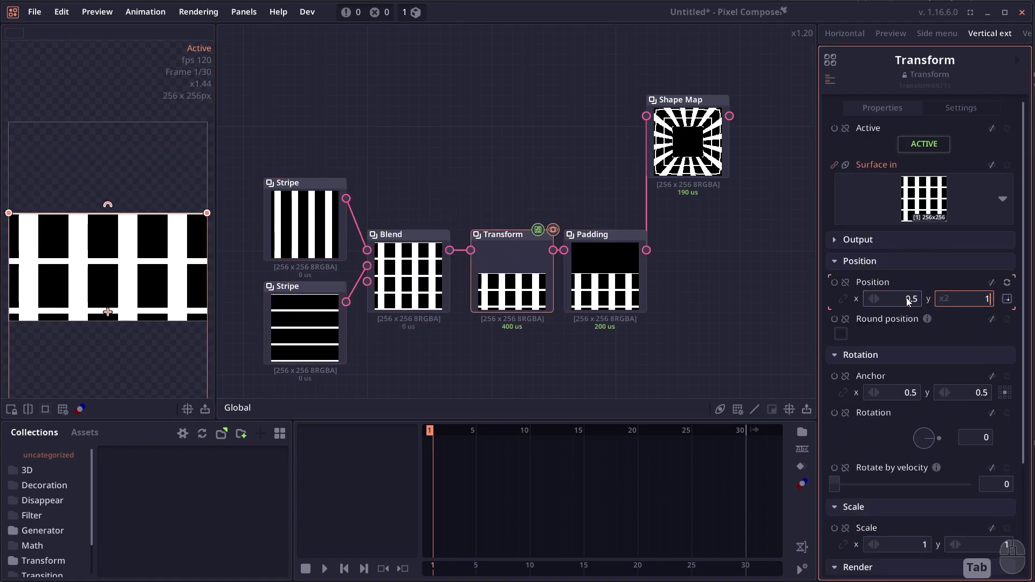
{"action": "key", "text": "Return"}
- Preview the Shape Map and set the vertical Stripe's X position to 3 px
{"action": "double_click", "coordinate": [672, 165]}
{"action": "left_click_drag", "start_coordinate": [672, 165], "coordinate": [693, 206]}
{"action": "left_click", "coordinate": [305, 226]}
{"action": "left_click_drag", "start_coordinate": [892, 316], "coordinate": [868, 374]}
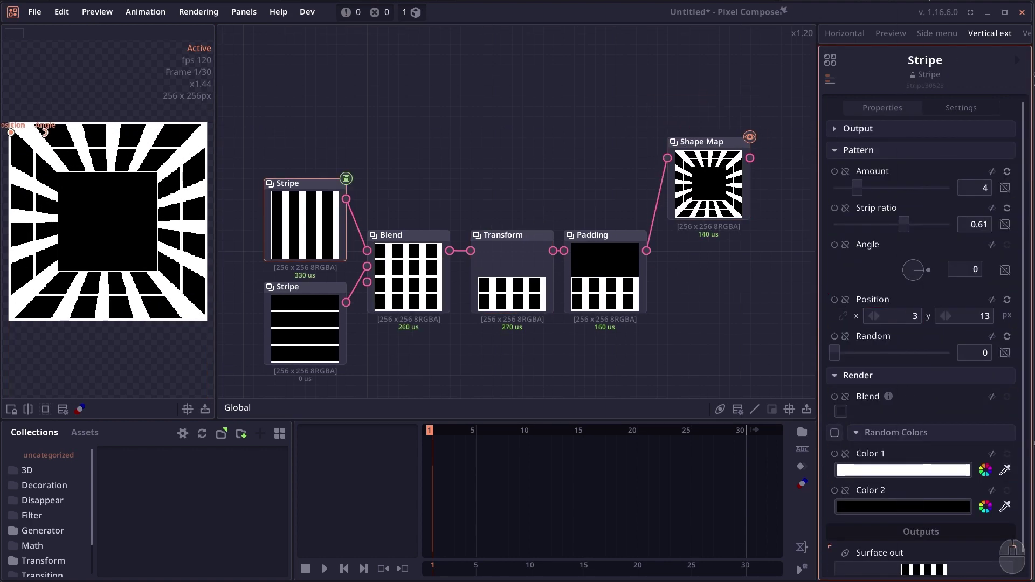
- Adjust the number of polygon sides on the Shape Map node
{"action": "left_click", "coordinate": [717, 198]}
{"action": "left_click_drag", "start_coordinate": [933, 299], "coordinate": [914, 332]}
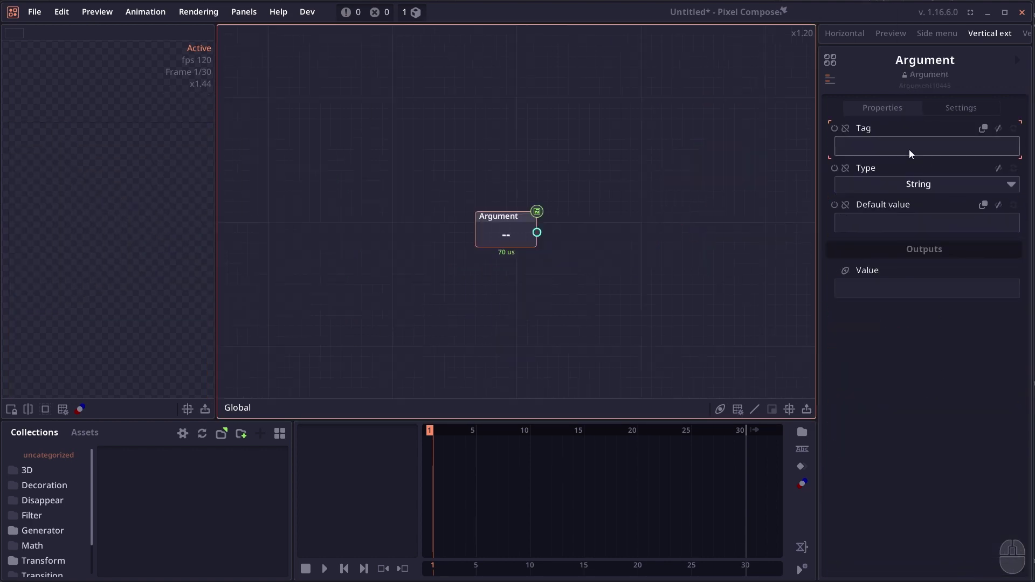
- Set the Argument node's tag to "image"
{"action": "left_click", "coordinate": [909, 150]}
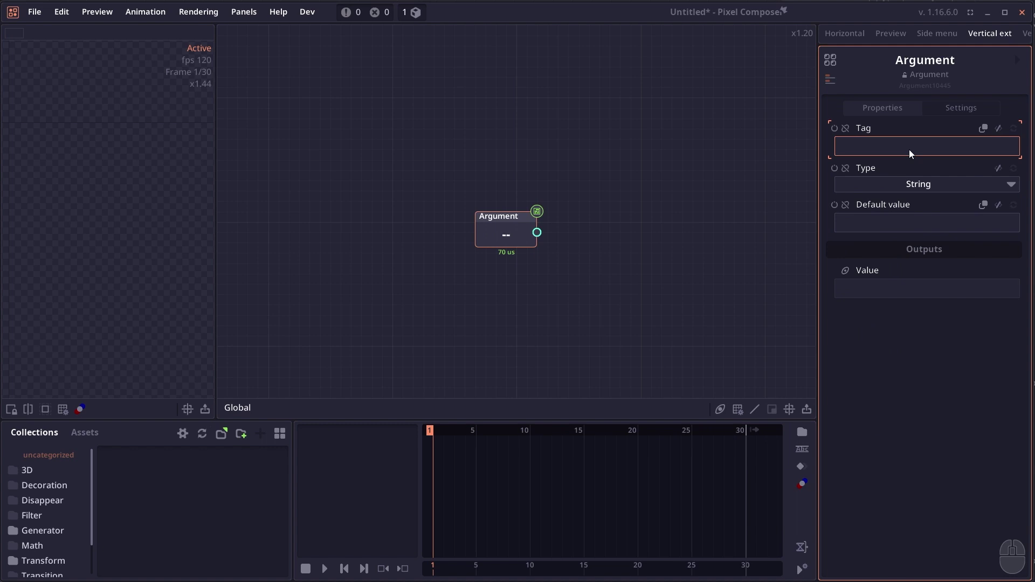
{"action": "type", "text": "imagePah"}
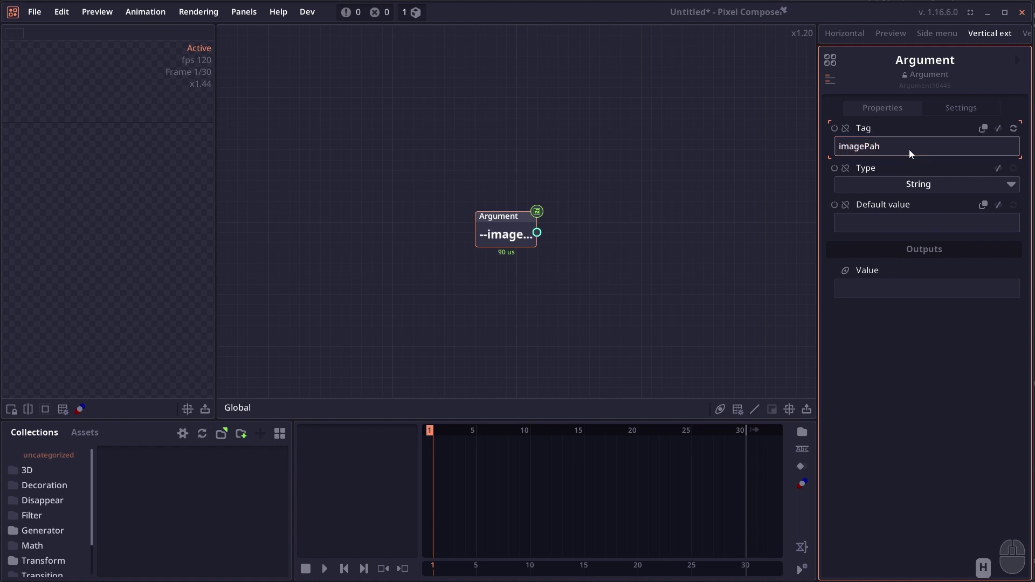
{"action": "key", "text": "ctrl+a"}
{"action": "type", "text": "iamge"}
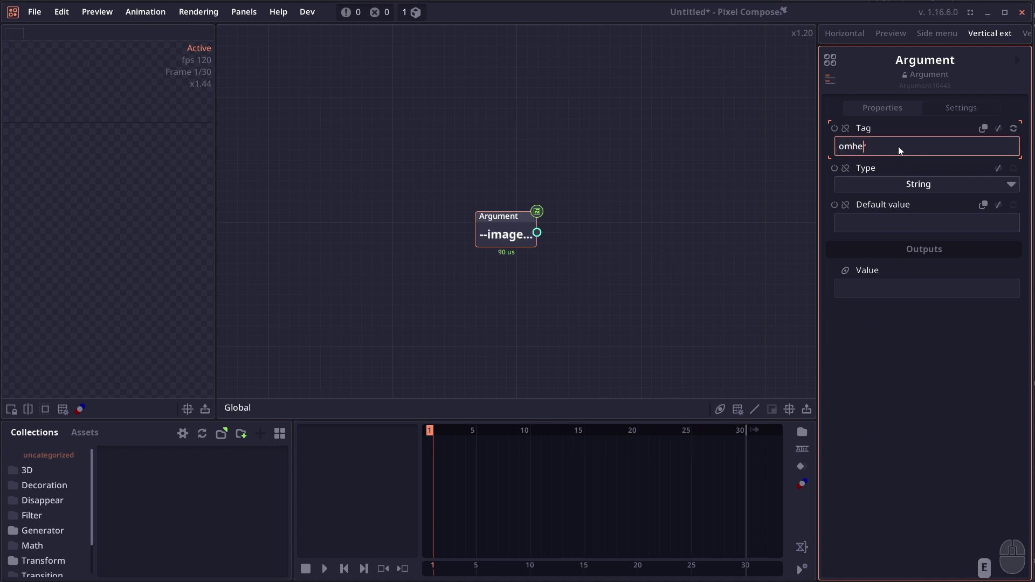
{"action": "key", "text": "ctrl+a"}
{"action": "type", "text": "image"}
{"action": "key", "text": "Return"}
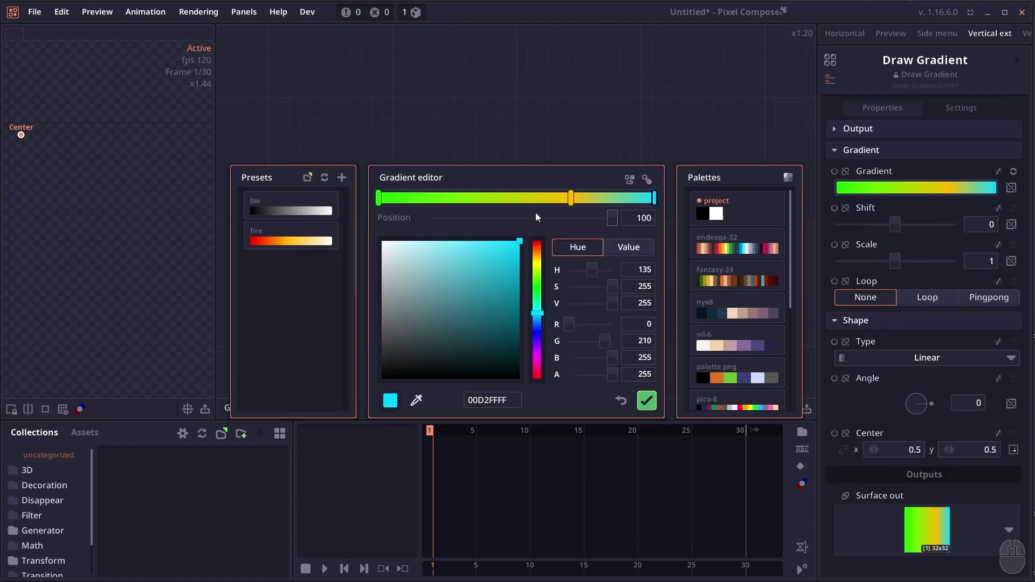
- Move the gradient's middle orange key to position 45.78 and switch between key blending modes
{"action": "left_click_drag", "start_coordinate": [570, 196], "coordinate": [504, 197]}
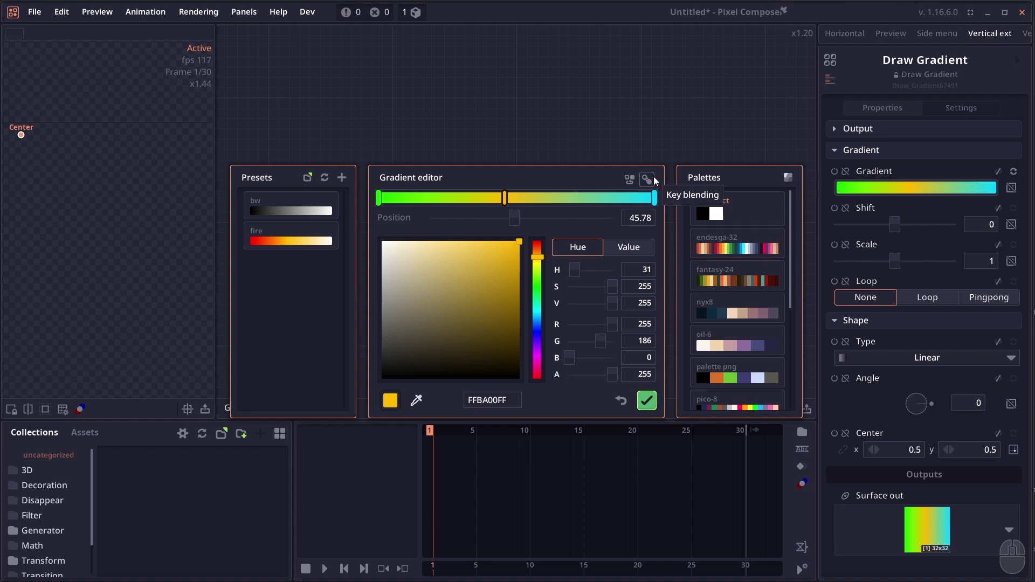
{"action": "left_click", "coordinate": [647, 180]}
{"action": "left_click", "coordinate": [695, 229]}
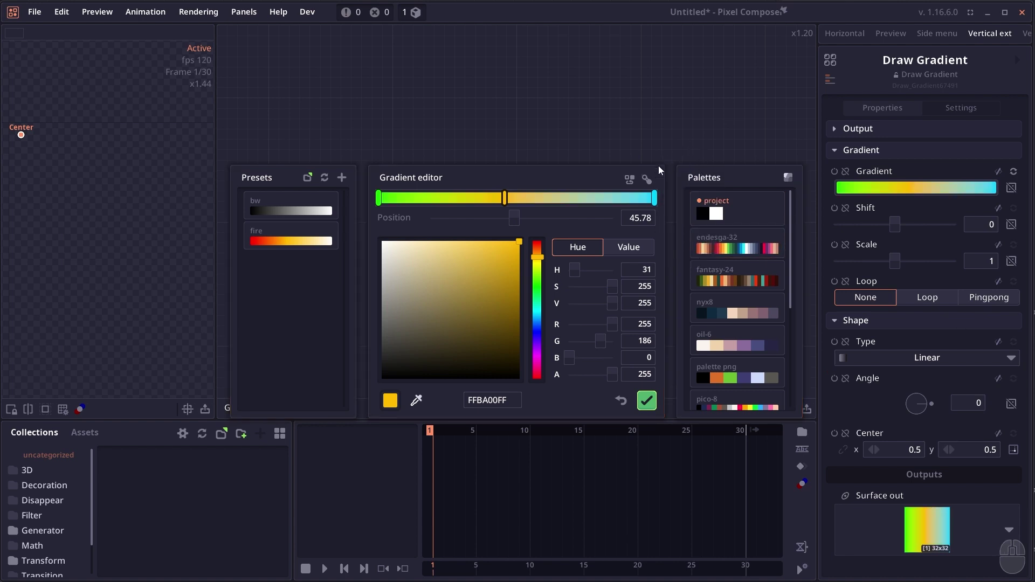
{"action": "left_click", "coordinate": [647, 178]}
{"action": "left_click", "coordinate": [697, 218]}
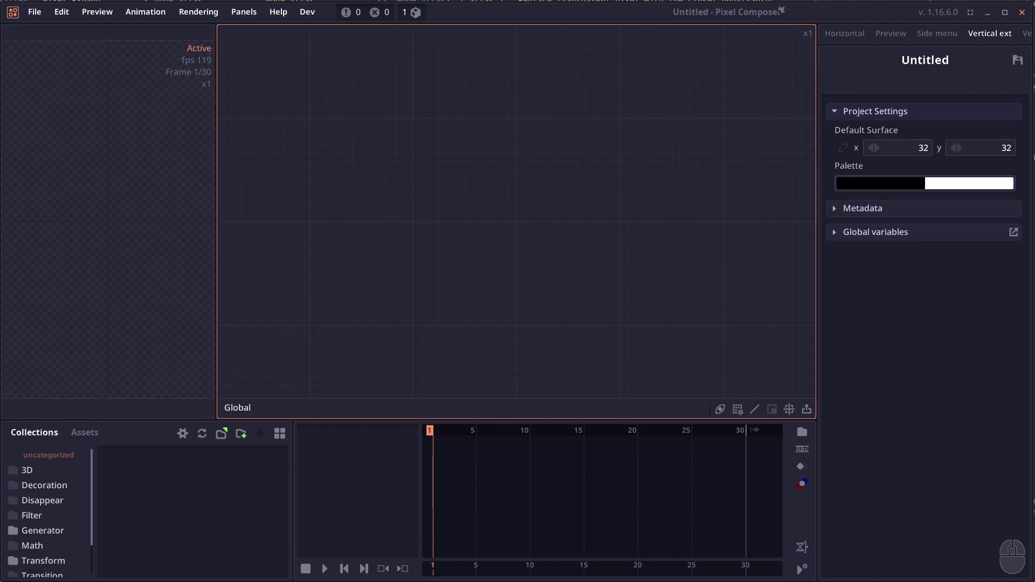
- Increase the Mix value of the OKLAB Mix Color node, shifting the red-to-green blend toward green
{"action": "left_click_drag", "start_coordinate": [512, 238], "coordinate": [512, 238]}
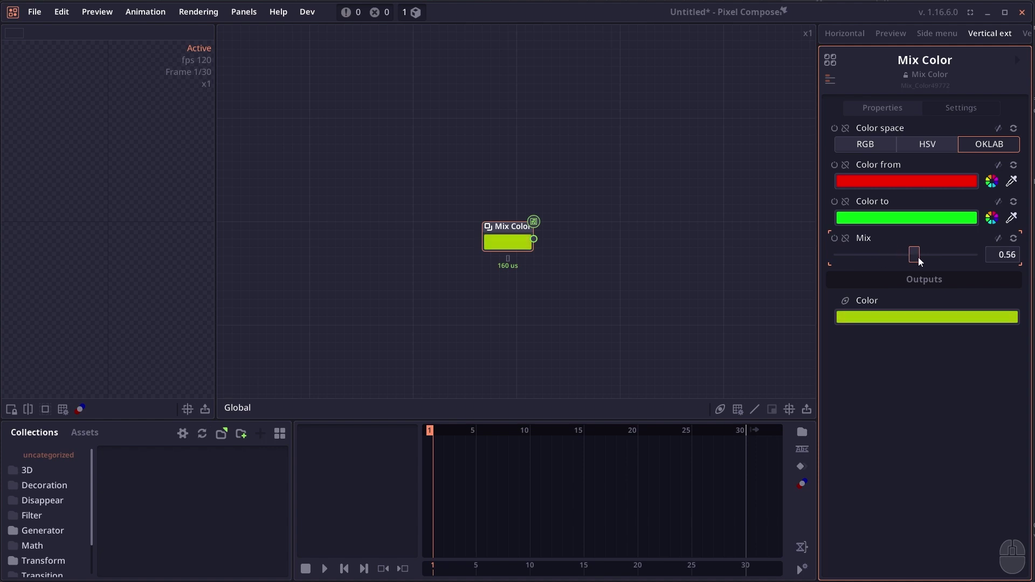
{"action": "left_click_drag", "start_coordinate": [917, 257], "coordinate": [1000, 257]}
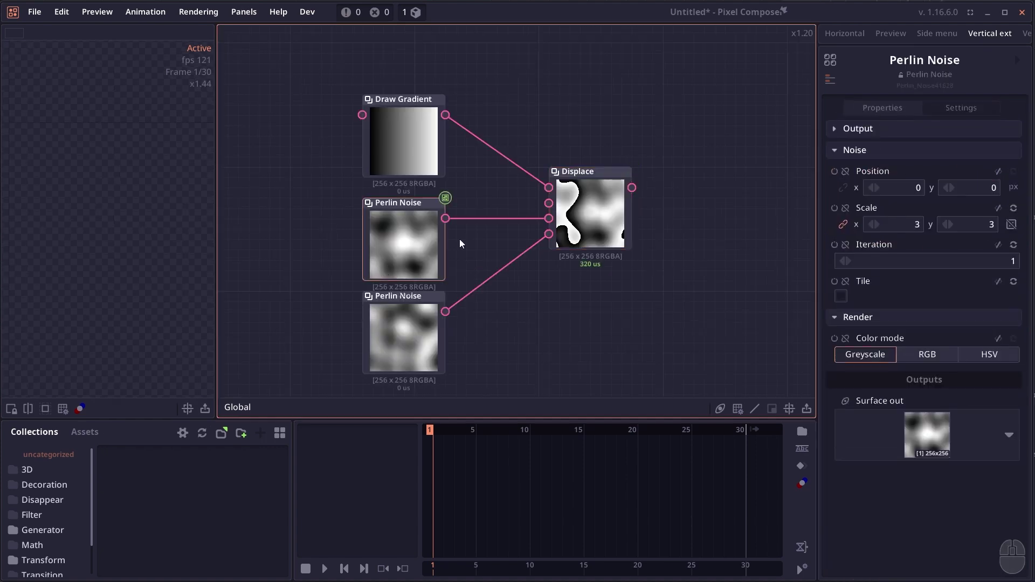
- Set the upper Perlin Noise's X position to 0.75 and increase its scale, with the Displace node previewed
{"action": "left_click", "coordinate": [862, 130]}
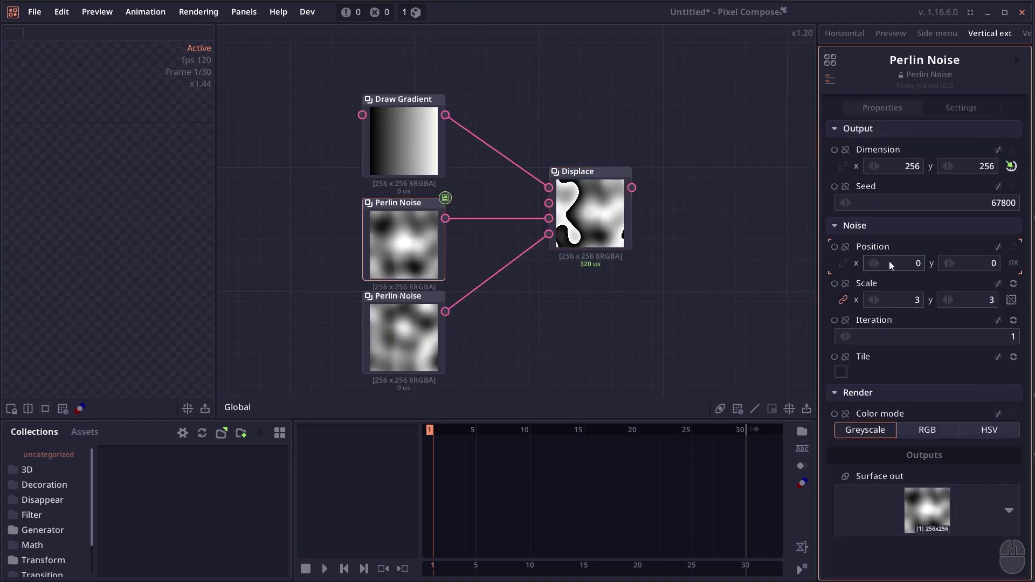
{"action": "key", "text": "alt"}
{"action": "left_click", "coordinate": [595, 226]}
{"action": "left_click", "coordinate": [391, 247]}
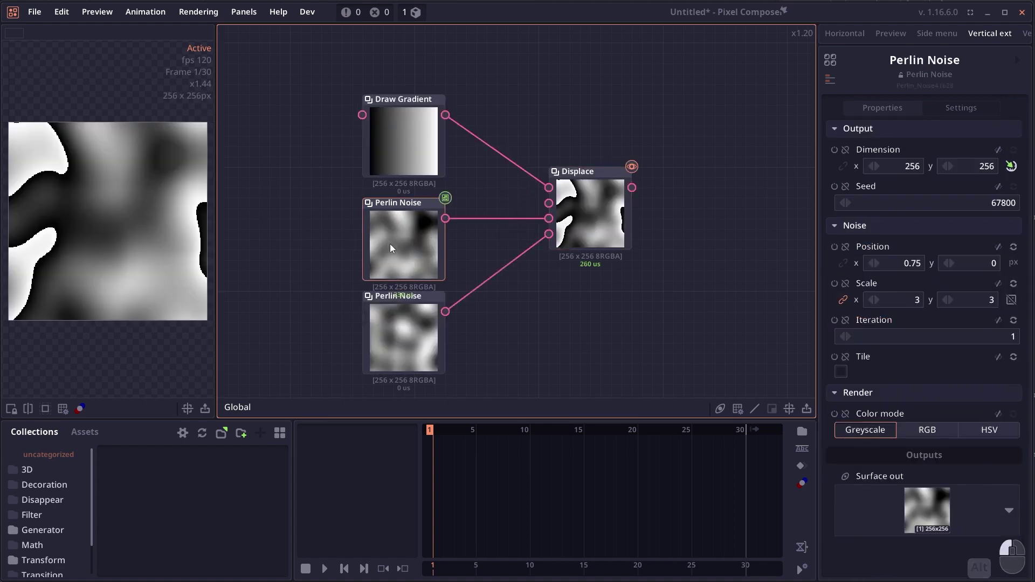
{"action": "mouse_move", "coordinate": [876, 302]}
{"action": "left_mouse_down", "text": "alt"}
{"action": "mouse_move", "coordinate": [960, 303]}
{"action": "mouse_move", "coordinate": [801, 301]}
{"action": "mouse_move", "coordinate": [962, 303]}
{"action": "left_mouse_up", "text": "alt"}
- Rotate the Draw Gradient to a diagonal and shift the lower Perlin Noise's position
{"action": "left_click", "coordinate": [403, 139]}
{"action": "left_click_drag", "start_coordinate": [931, 403], "coordinate": [932, 425], "text": "ctrl"}
{"action": "left_click", "coordinate": [412, 343]}
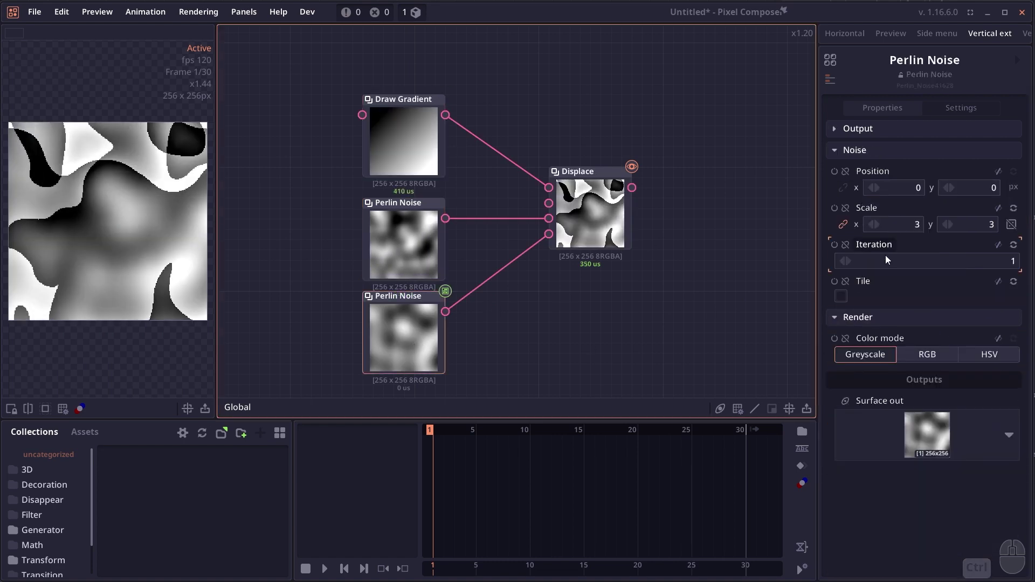
{"action": "left_click_drag", "start_coordinate": [890, 185], "coordinate": [830, 209]}
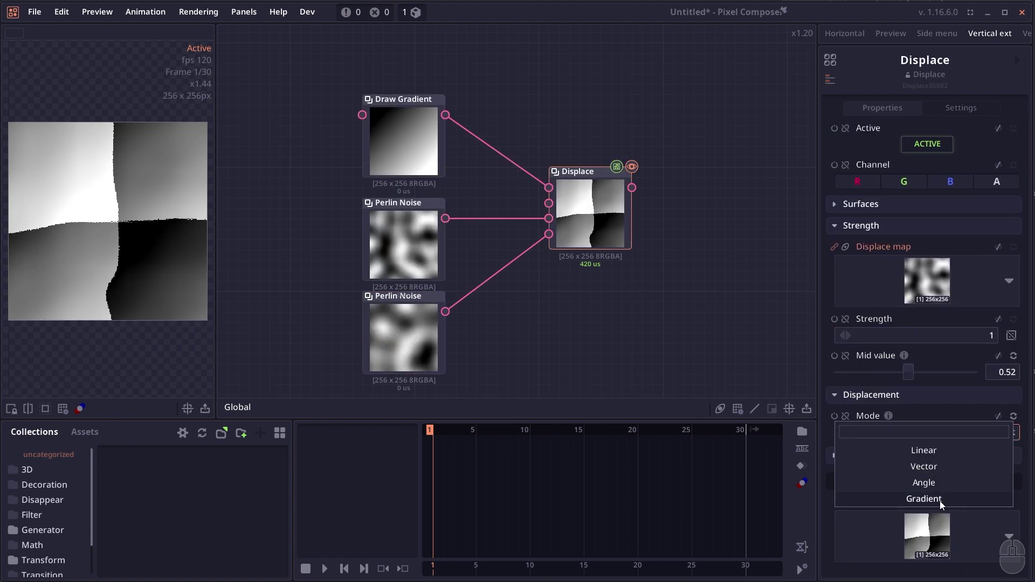
- Set the Displace node's mode to Gradient and adjust its displacement strength
{"action": "left_click", "coordinate": [939, 500]}
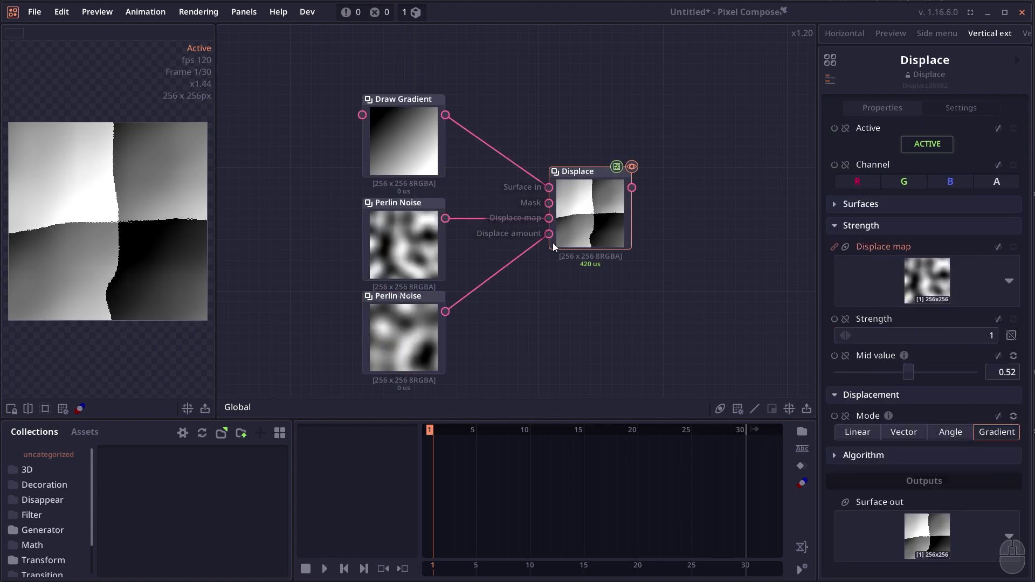
{"action": "left_click_drag", "start_coordinate": [889, 333], "coordinate": [904, 249]}
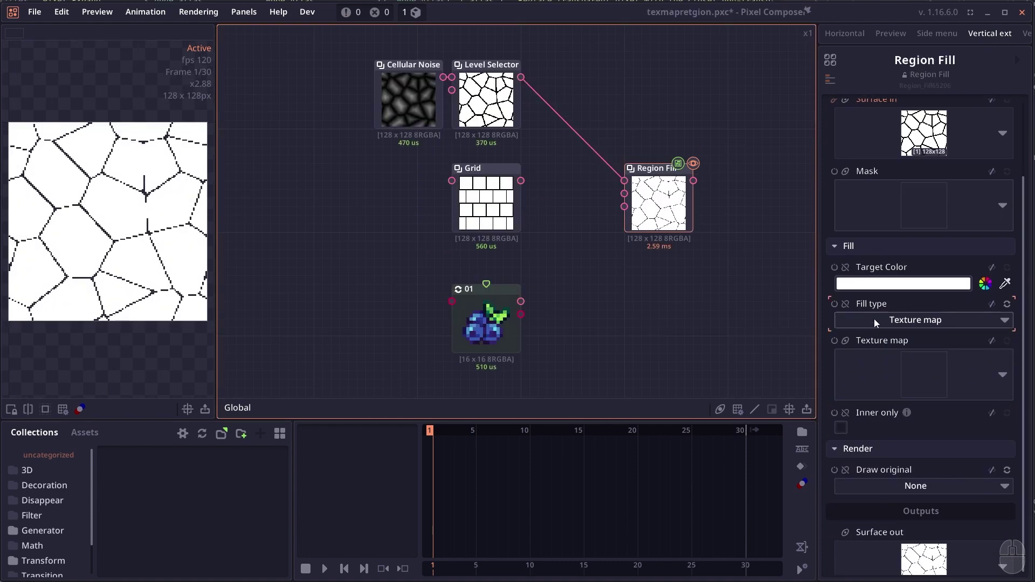
- Try the Random fill type on the Region Fill node and open its Draw original options
{"action": "left_click", "coordinate": [874, 321]}
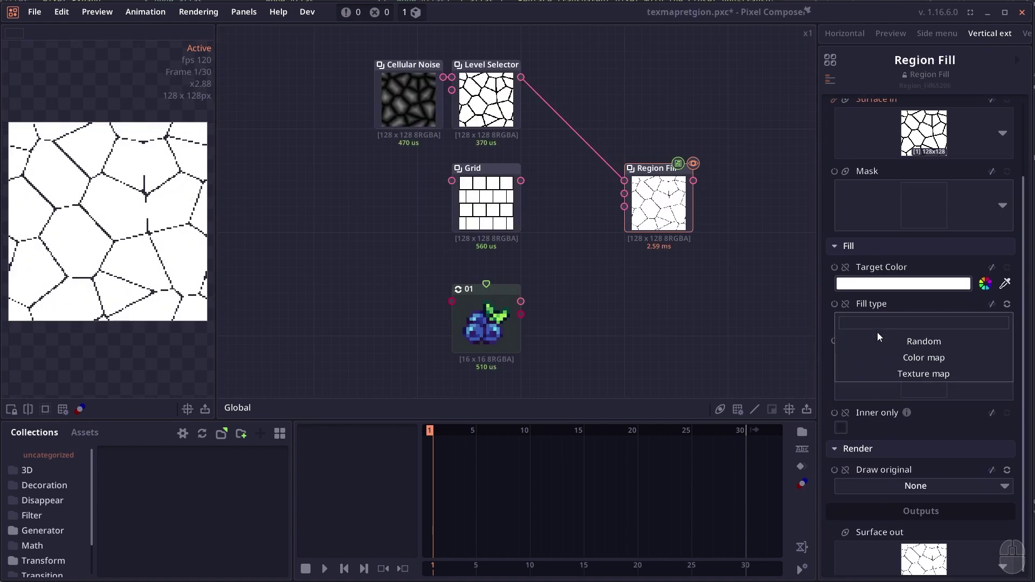
{"action": "left_click", "coordinate": [882, 347]}
{"action": "left_click", "coordinate": [884, 485]}
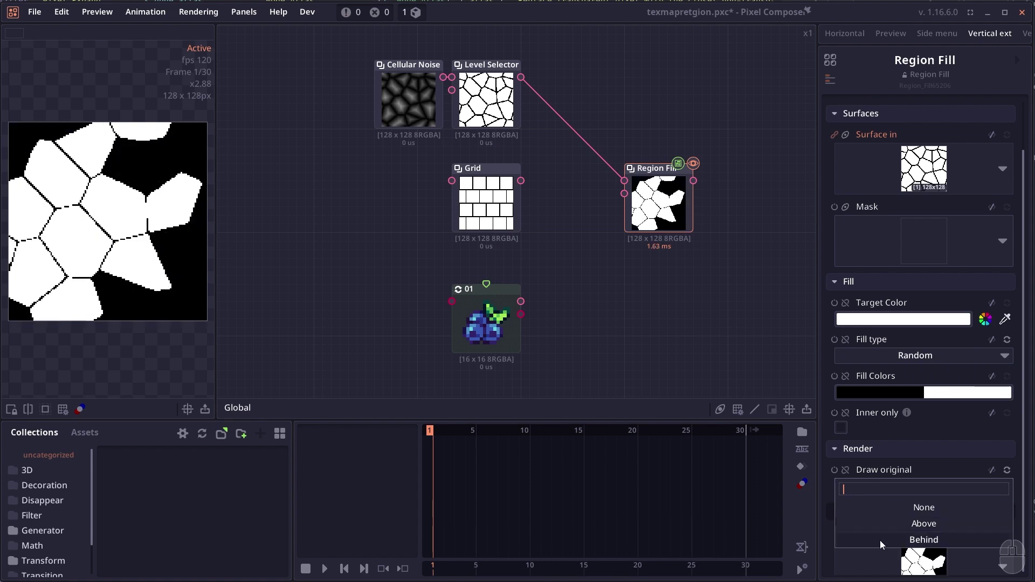
{"action": "left_click", "coordinate": [720, 344]}
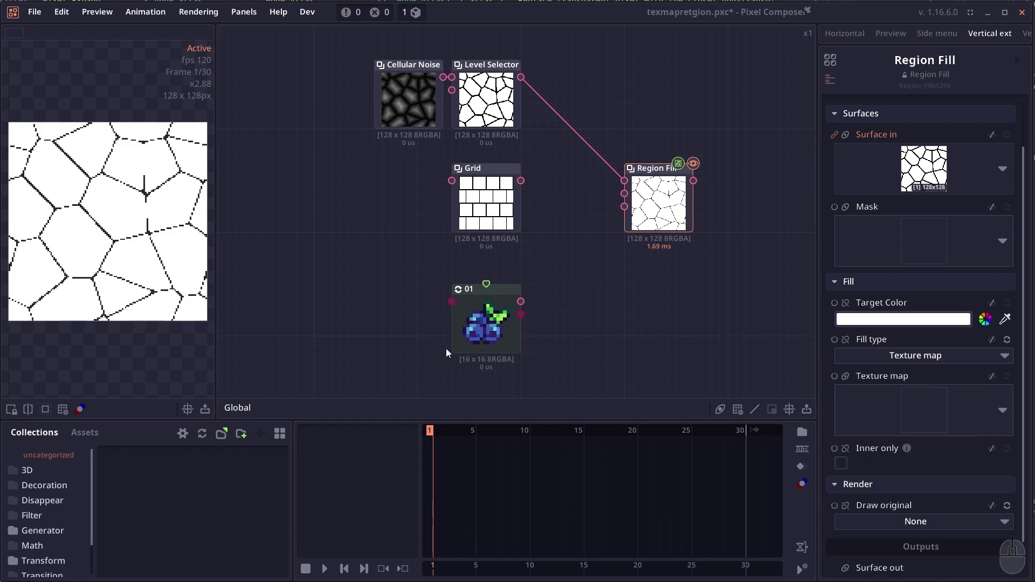
- Connect the blueberry image to the Region Fill's texture map input and select the Cellular Noise node
{"action": "left_click_drag", "start_coordinate": [520, 301], "coordinate": [624, 207]}
{"action": "left_click", "coordinate": [486, 99]}
{"action": "left_click", "coordinate": [408, 99]}
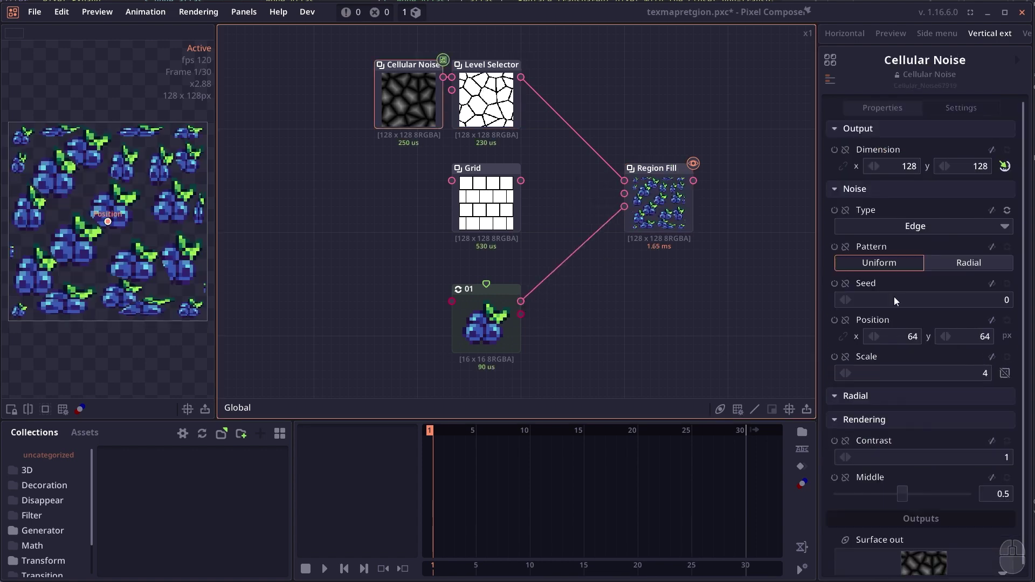
- Change the Cellular Noise node's seed to vary the region layout
{"action": "left_click_drag", "start_coordinate": [894, 296], "coordinate": [993, 297]}
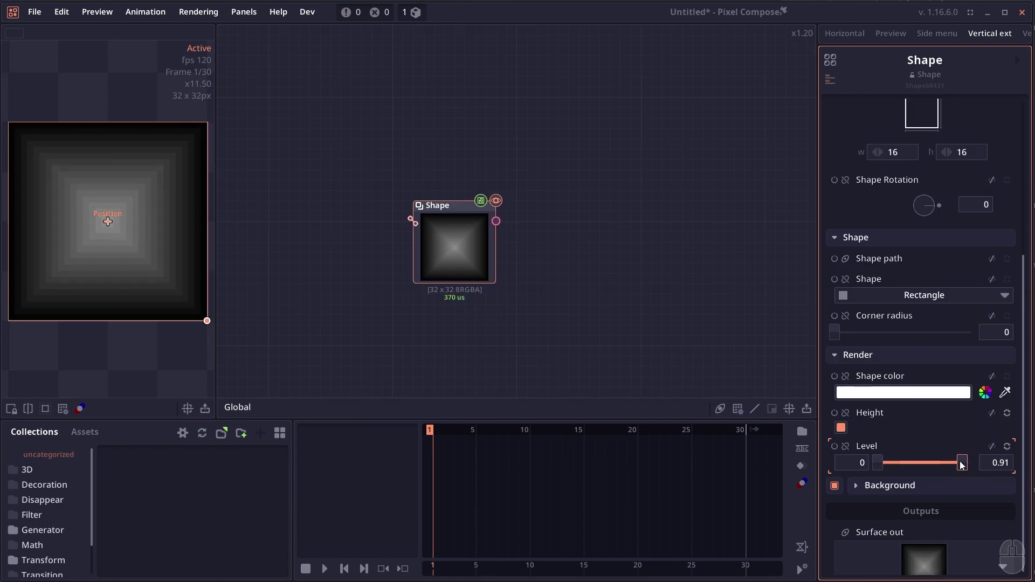
- Lower the upper limit of the Shape node's Level range
{"action": "left_click_drag", "start_coordinate": [959, 462], "coordinate": [887, 464]}
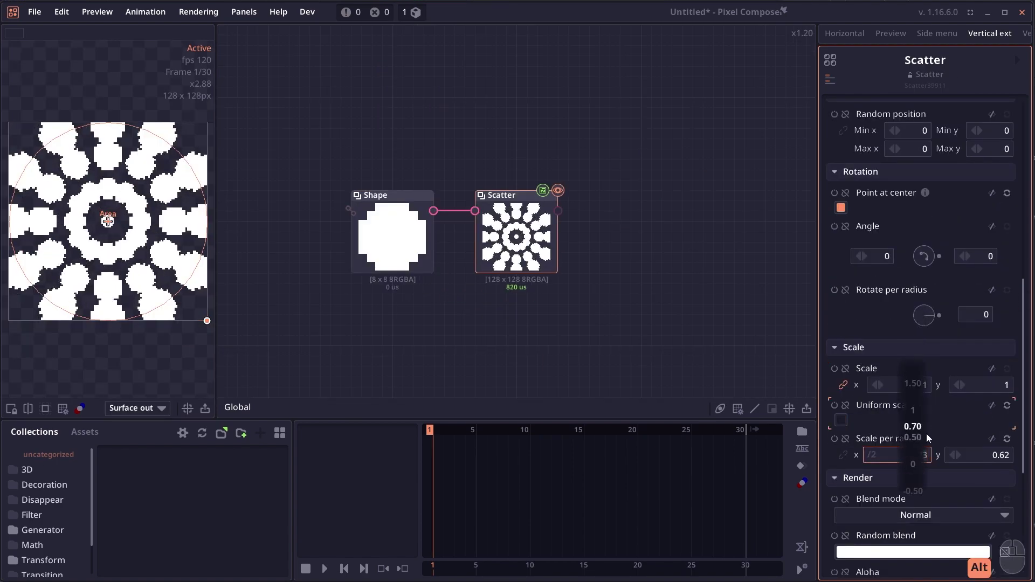
- Adjust the Scatter node's horizontal scale per radius and set its angle range to 0–365
{"action": "left_click_drag", "start_coordinate": [926, 438], "coordinate": [952, 51]}
{"action": "scroll", "coordinate": [921, 343], "scroll_direction": "up", "scroll_amount": 5}
{"action": "mouse_move", "coordinate": [937, 280]}
{"action": "left_mouse_down"}
{"action": "mouse_move", "coordinate": [917, 301]}
{"action": "mouse_move", "coordinate": [875, 290]}
{"action": "mouse_move", "coordinate": [867, 273]}
{"action": "mouse_move", "coordinate": [887, 240]}
{"action": "mouse_move", "coordinate": [948, 235]}
{"action": "mouse_move", "coordinate": [892, 283]}
{"action": "mouse_move", "coordinate": [952, 279]}
{"action": "left_mouse_up"}
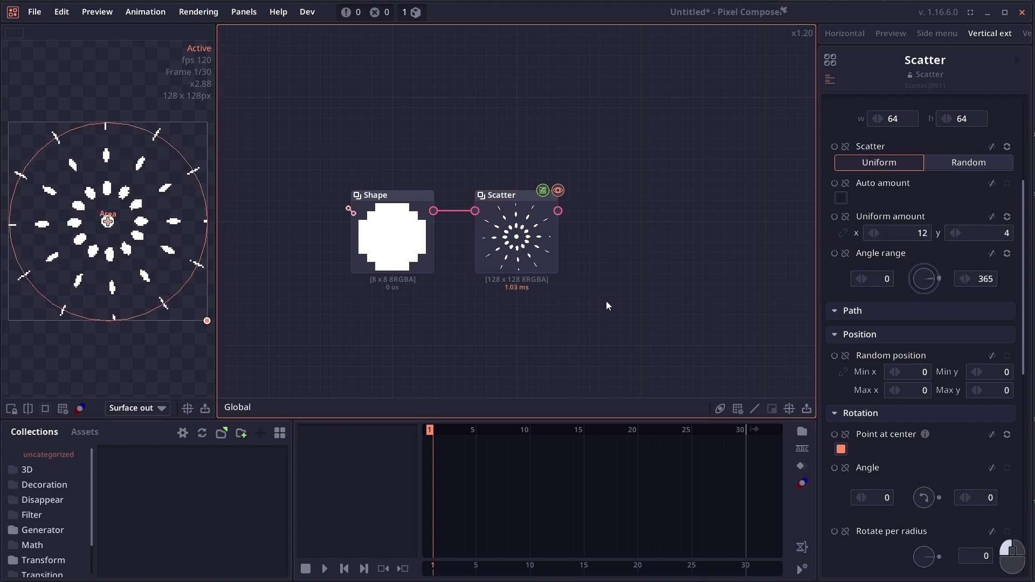
- Close the Scatter project to get an empty untitled graph
{"action": "key", "text": "ctrl+q"}
{"action": "left_click", "coordinate": [533, 316]}
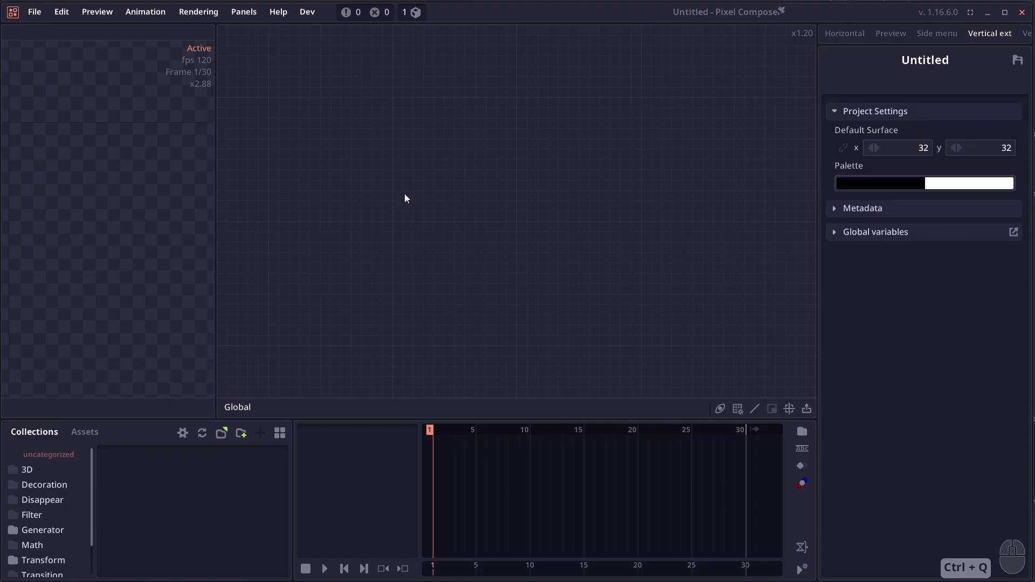
- Open the node search on the empty graph, search for "blend" and clear the query
{"action": "right_click", "coordinate": [469, 178]}
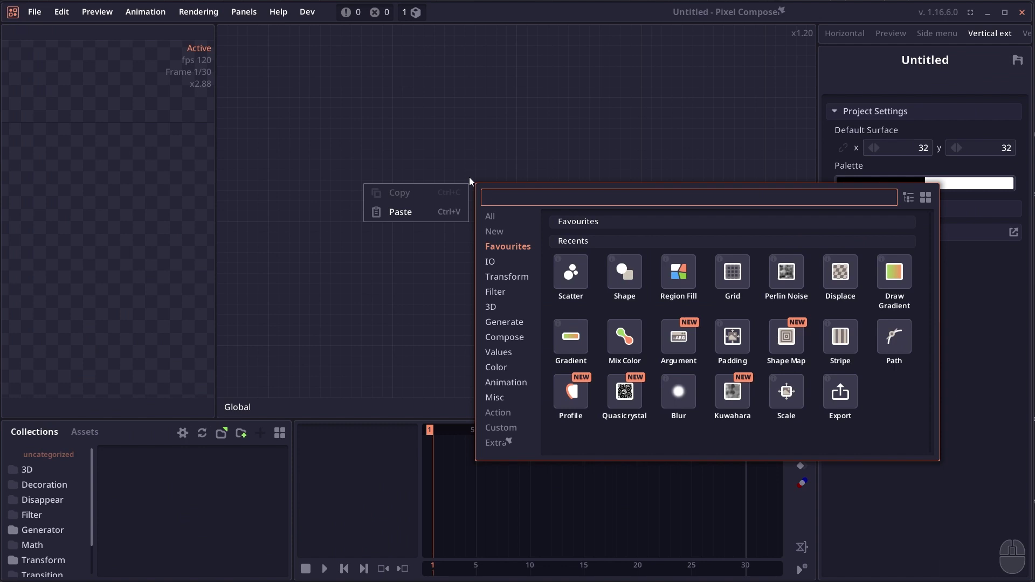
{"action": "type", "text": "blend"}
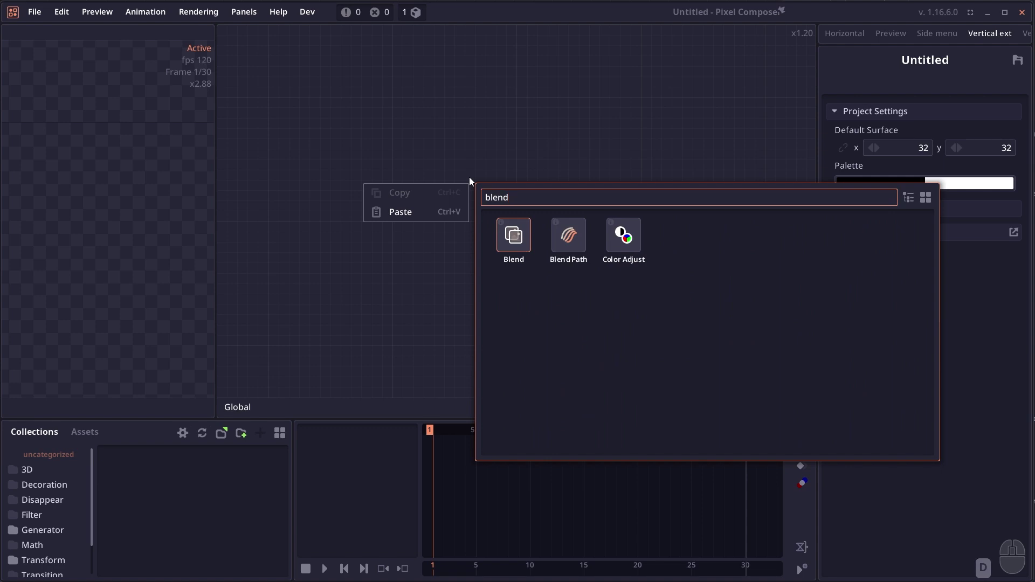
{"action": "key", "text": "ctrl+BackSpace"}
{"action": "key", "text": "BackSpace"}
{"action": "key", "text": "BackSpace"}
{"action": "key", "text": "BackSpace"}
{"action": "key", "text": "BackSpace"}
{"action": "key", "text": "BackSpace"}
{"action": "key", "text": "BackSpace"}
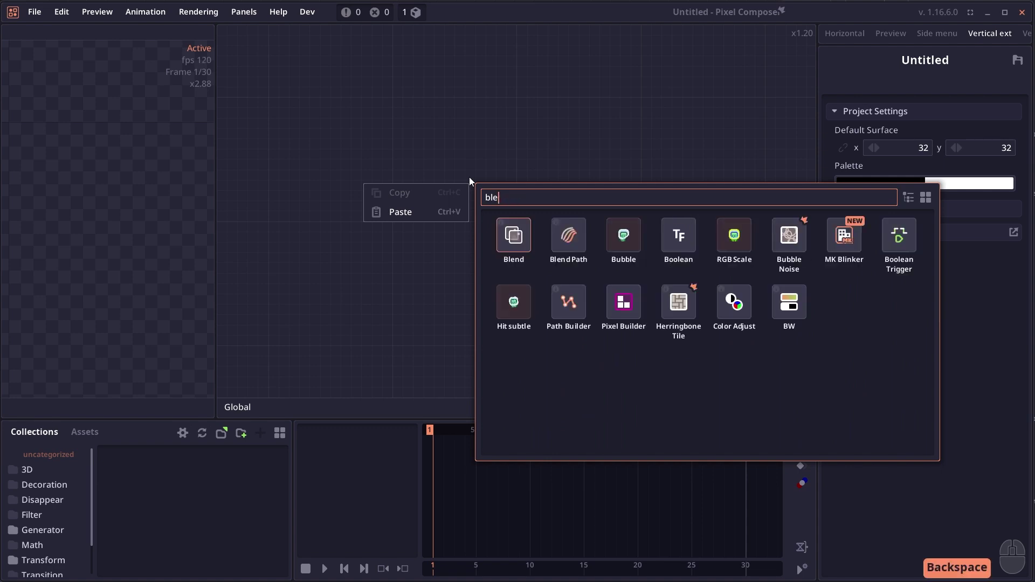
- Find the Multiply preset of the Blend node and add it to the graph
{"action": "type", "text": "multipl"}
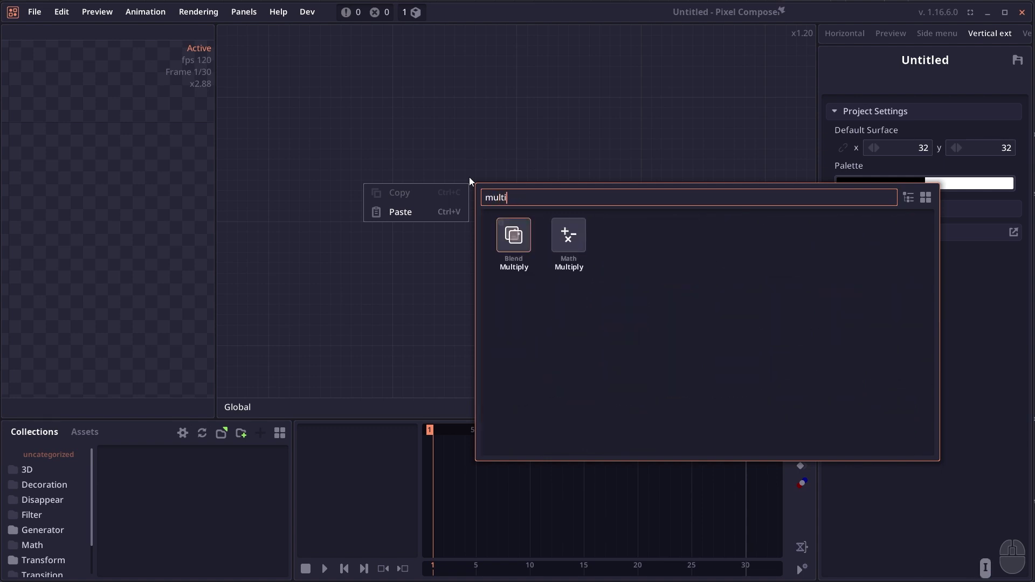
{"action": "left_click", "coordinate": [514, 236]}
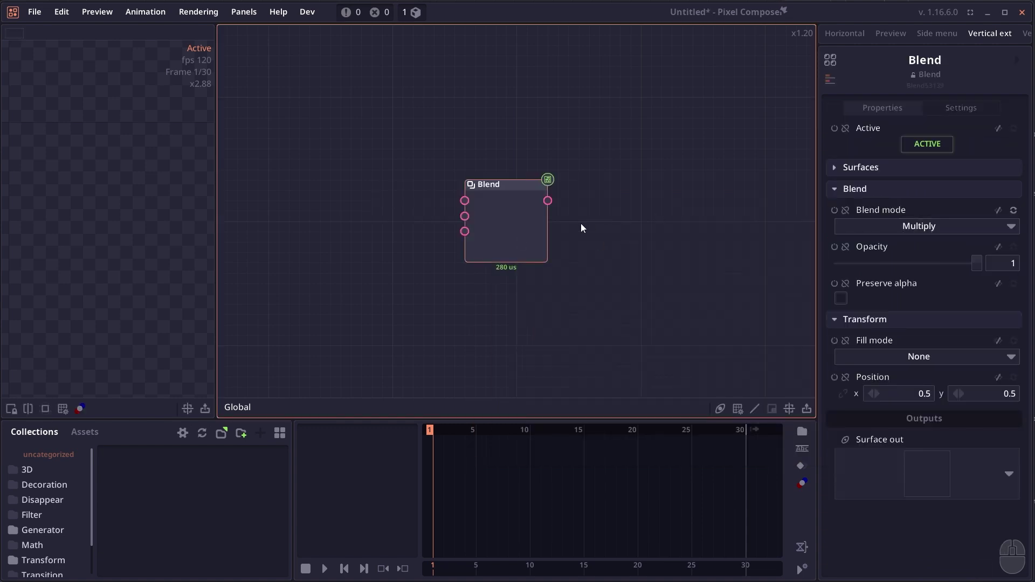
- Open the node search beside the Blend node and search for "mult"
{"action": "left_click_drag", "start_coordinate": [597, 180], "coordinate": [544, 179]}
{"action": "right_click", "coordinate": [545, 179]}
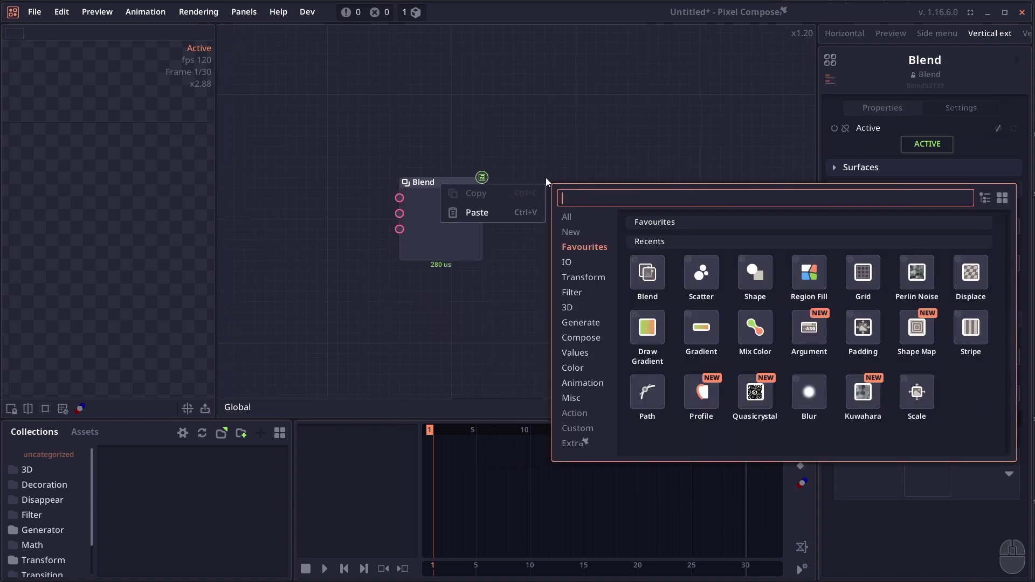
{"action": "type", "text": "mult"}
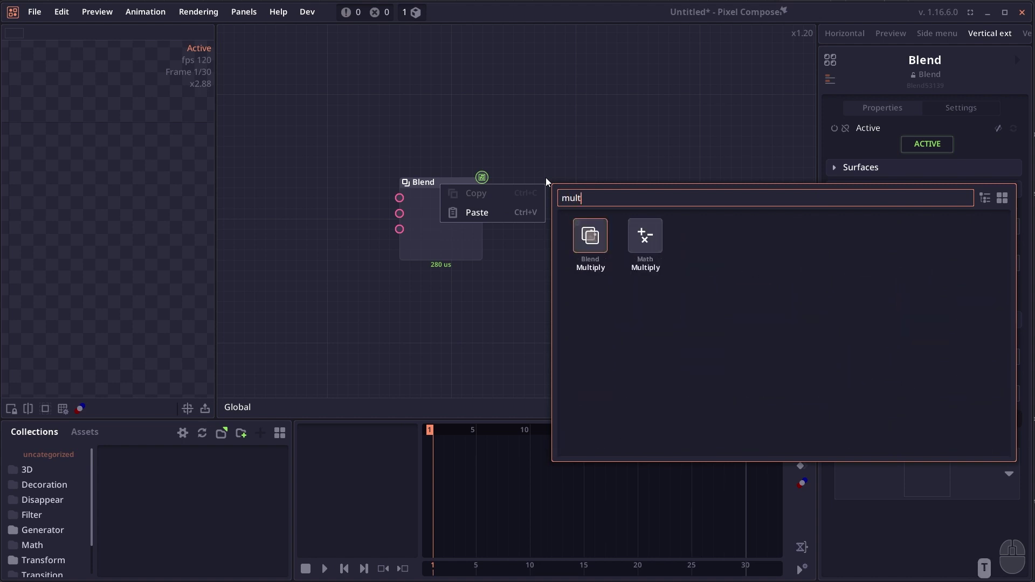